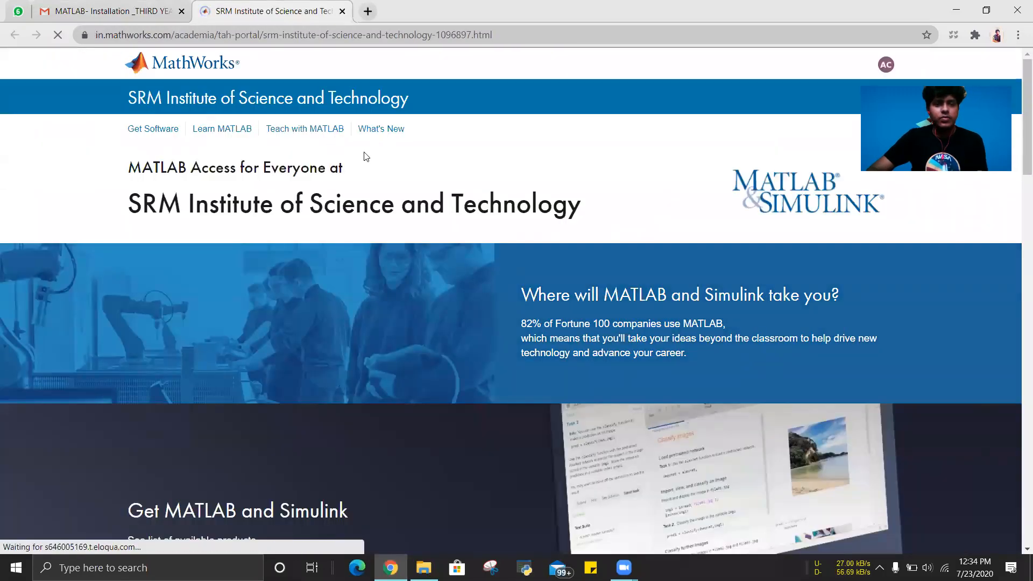
- Open the school's MATLAB license from the SRM portal's sign-in link and go to the installer download page
scroll(397, 169, down, 6)
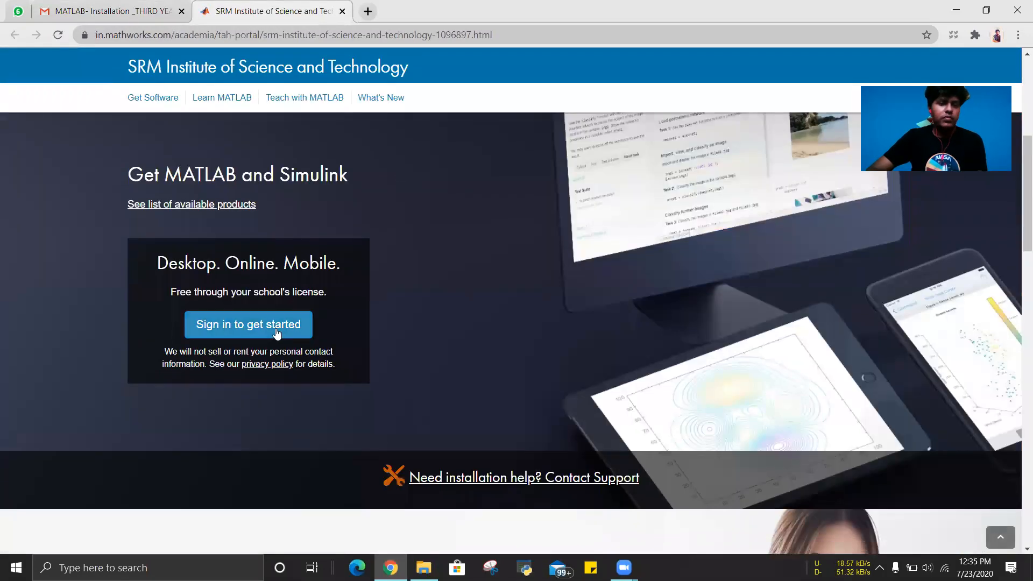
click(279, 326)
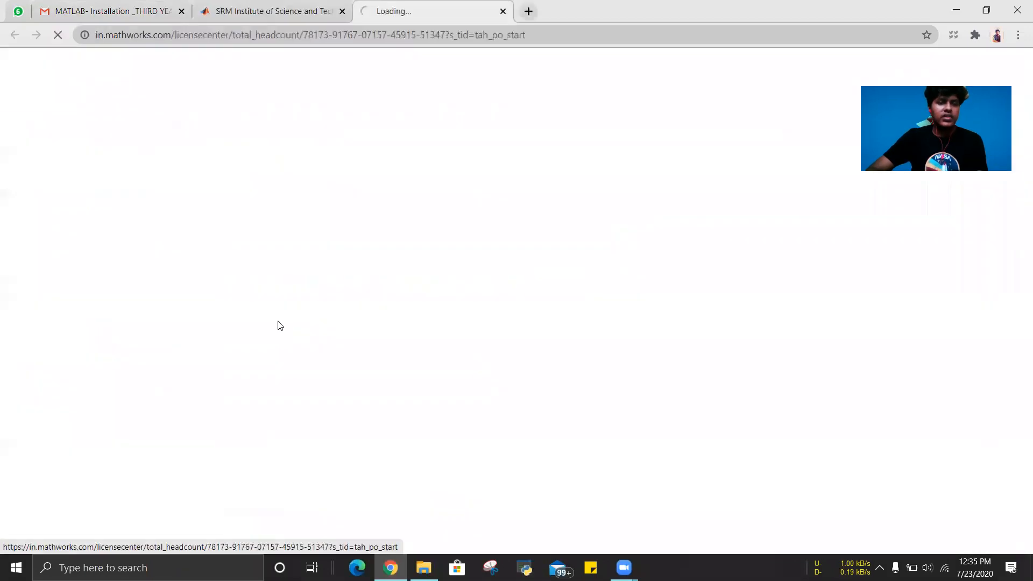
click(312, 13)
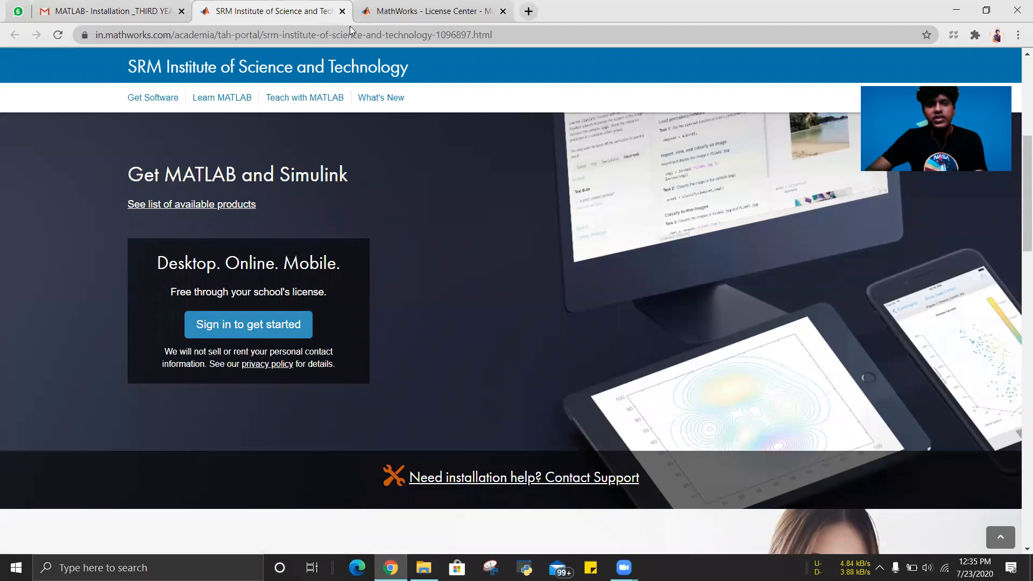
click(409, 11)
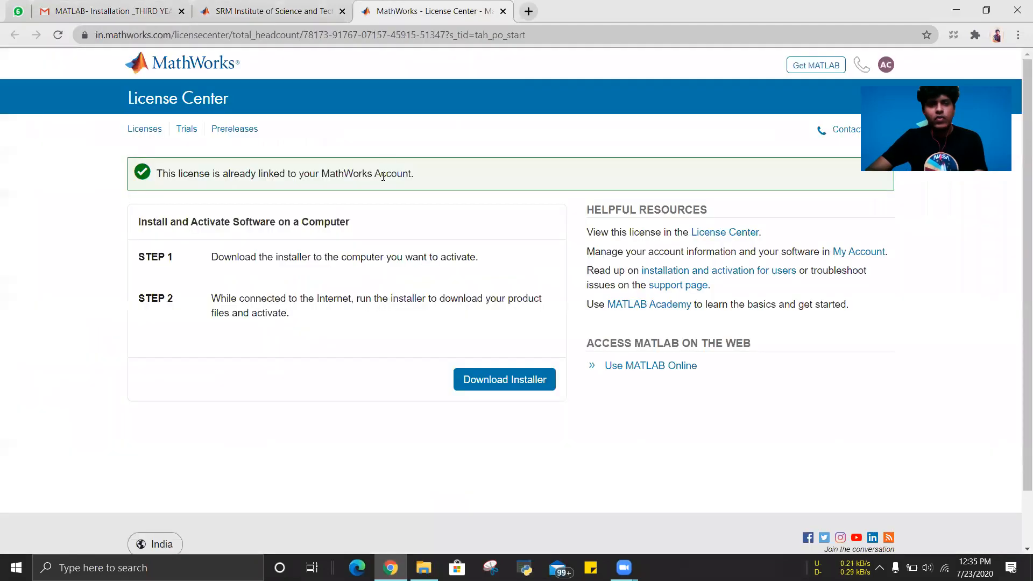
click(279, 21)
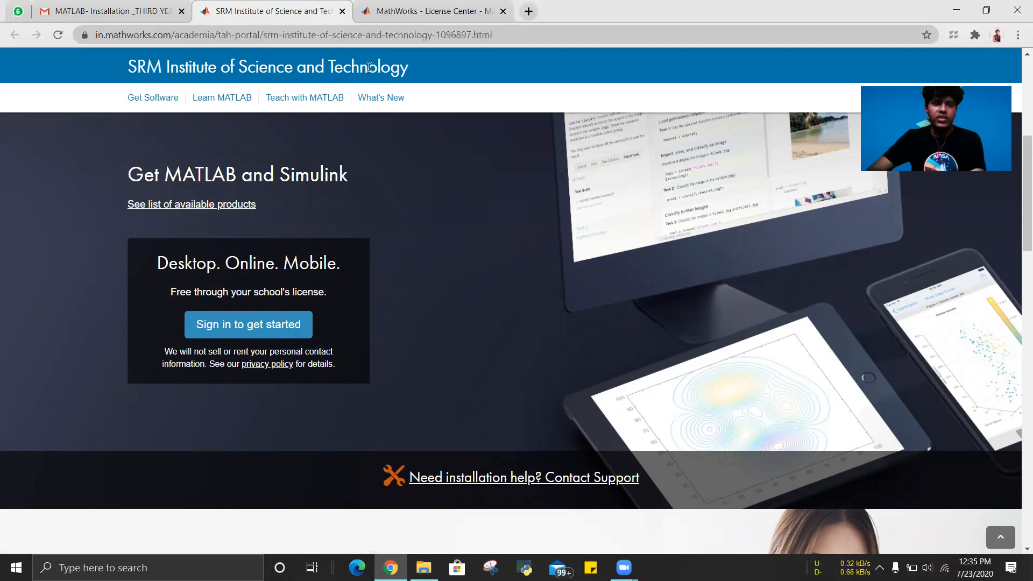
click(375, 15)
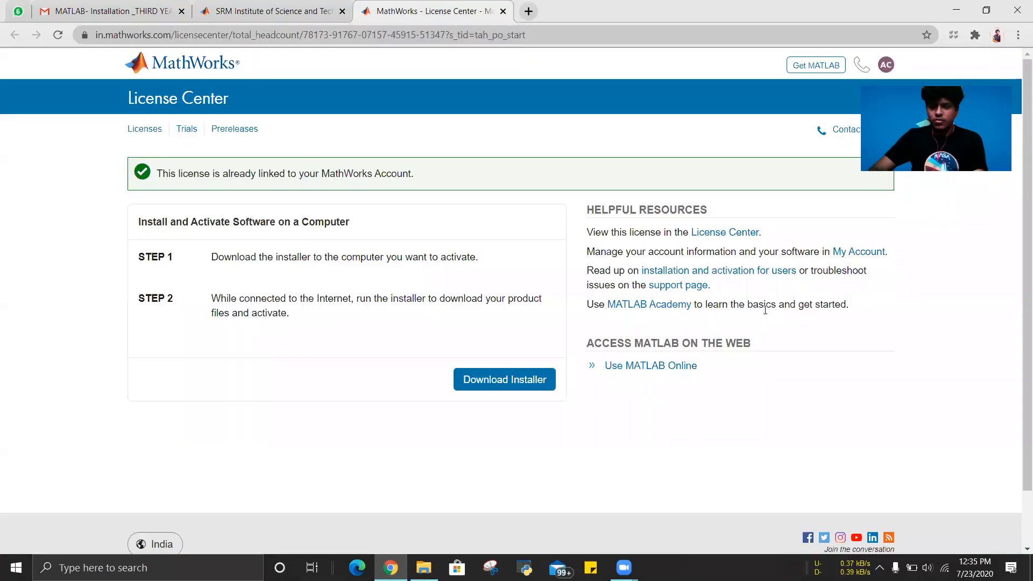
click(494, 387)
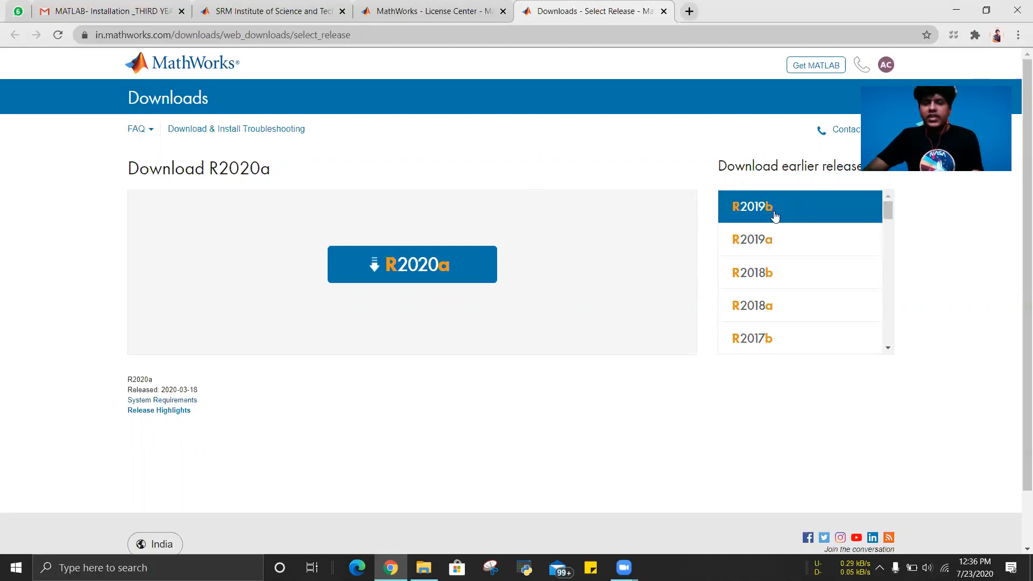
- Look through the list of earlier MATLAB releases available for download
scroll(775, 323, down, 1)
scroll(772, 318, down, 2)
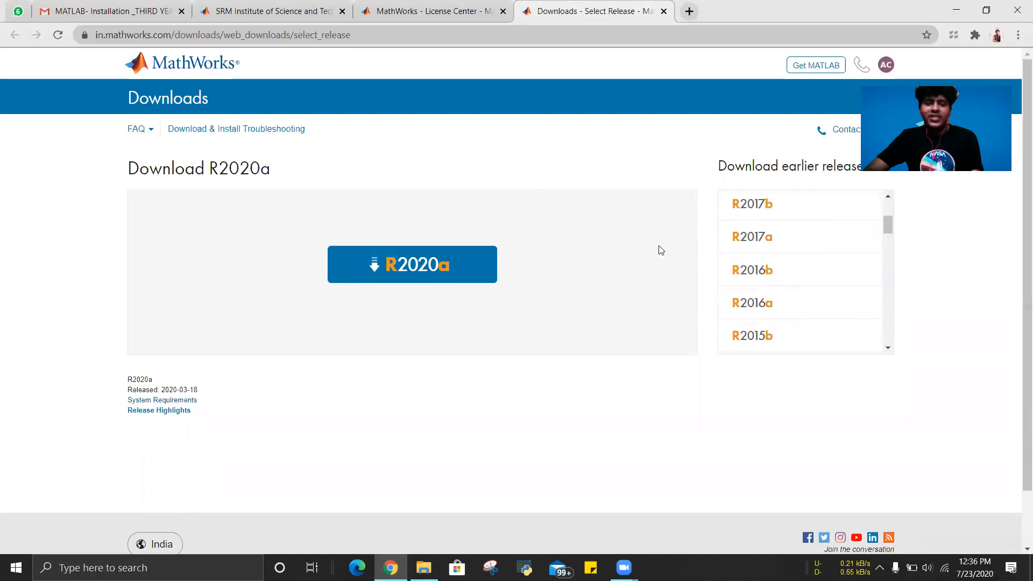
scroll(777, 293, down, 3)
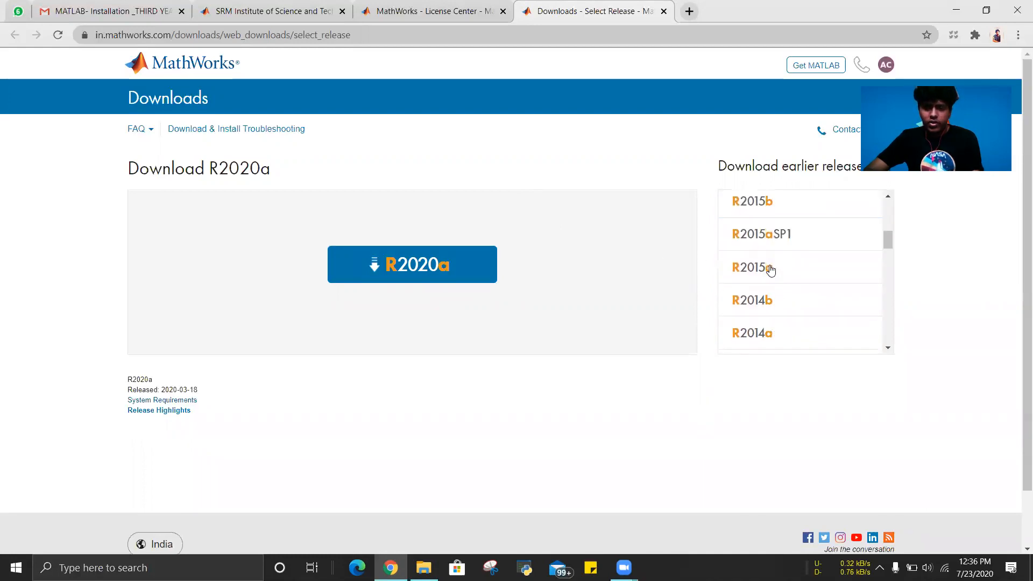
scroll(777, 237, up, 4)
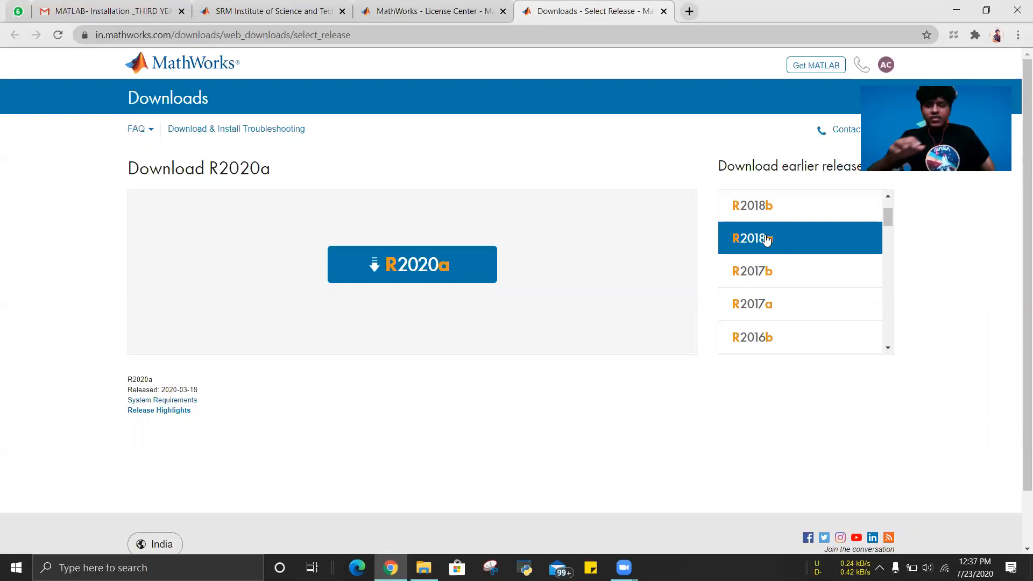
scroll(778, 300, up, 1)
scroll(781, 320, down, 2)
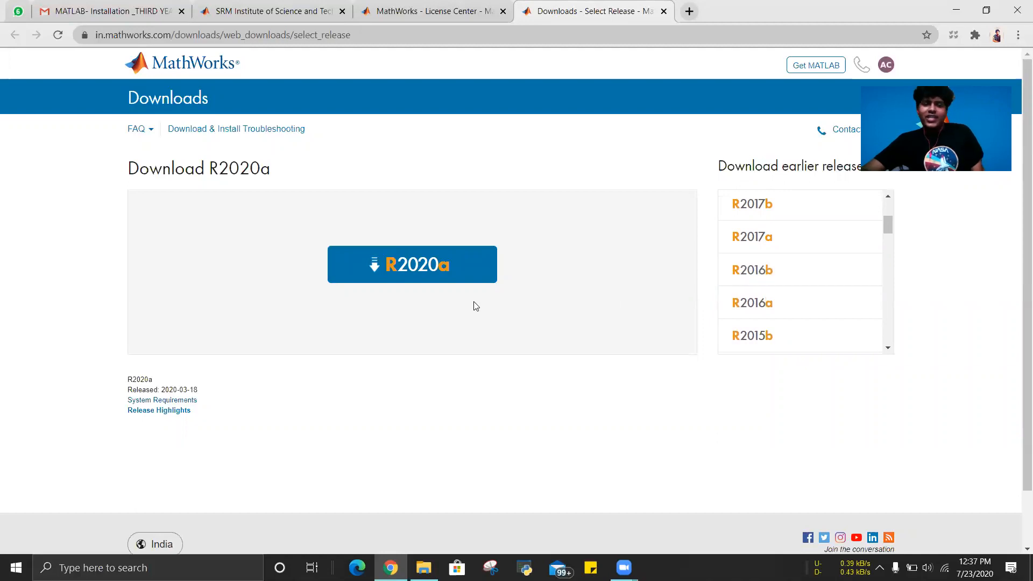
scroll(804, 301, up, 1)
scroll(805, 301, up, 2)
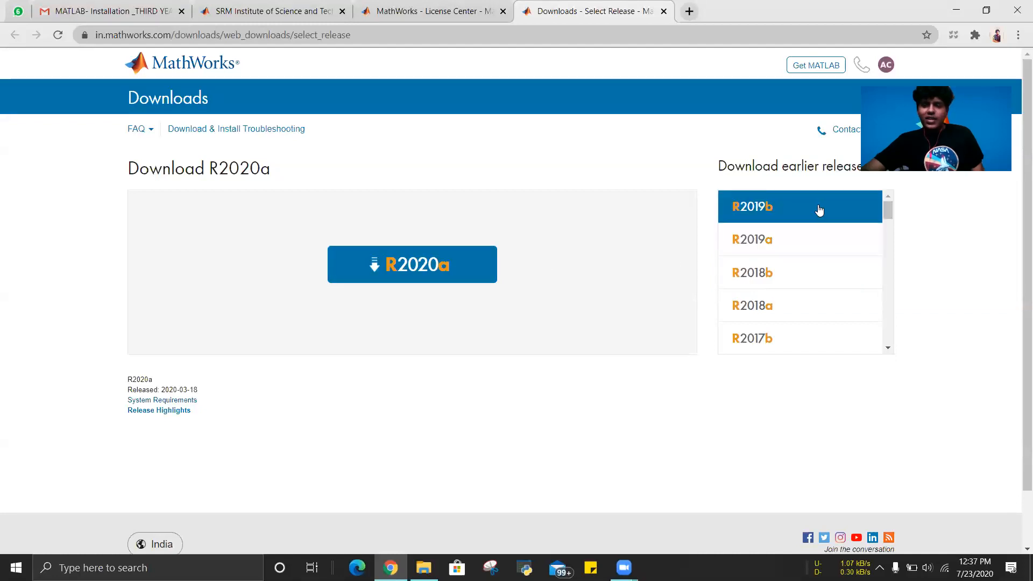
- Start downloading the R2020a installer for Windows, and cancel the running download
click(402, 260)
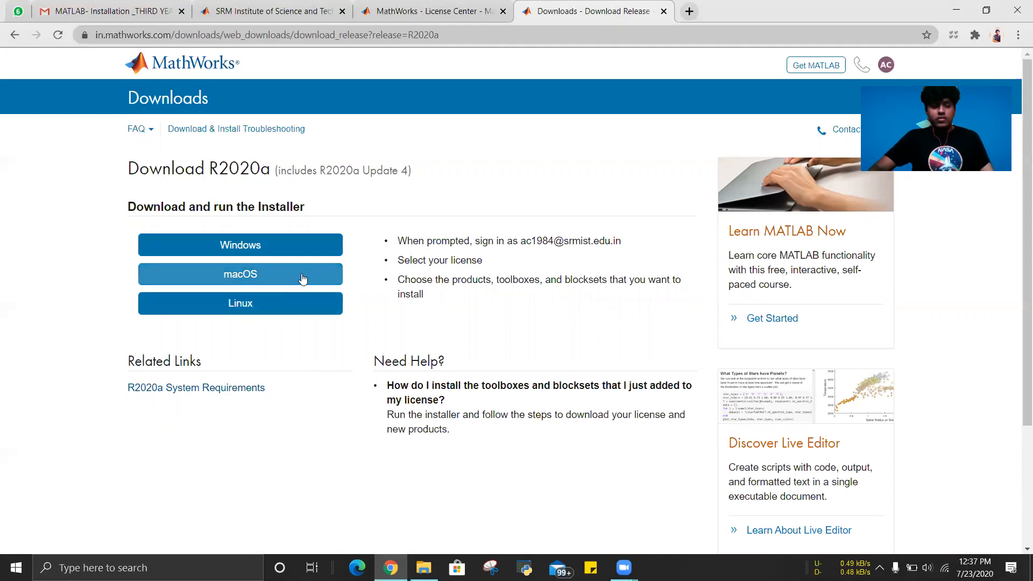
click(291, 252)
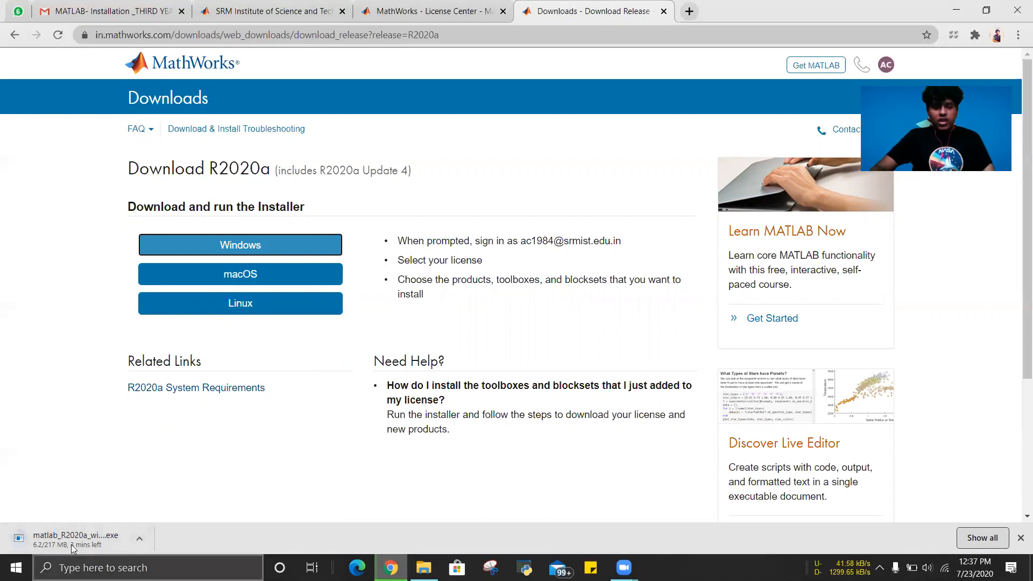
right_click(68, 541)
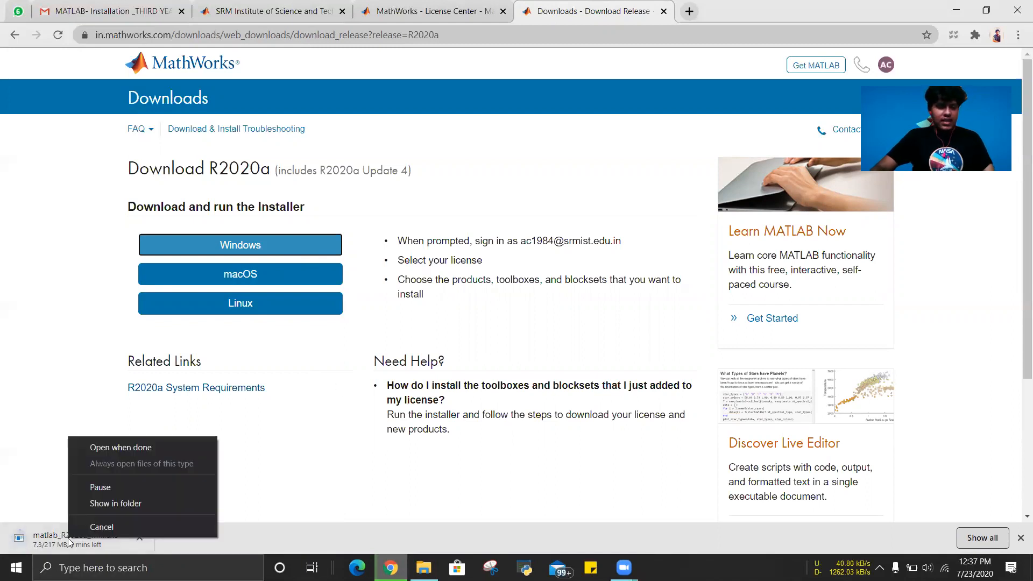
click(123, 527)
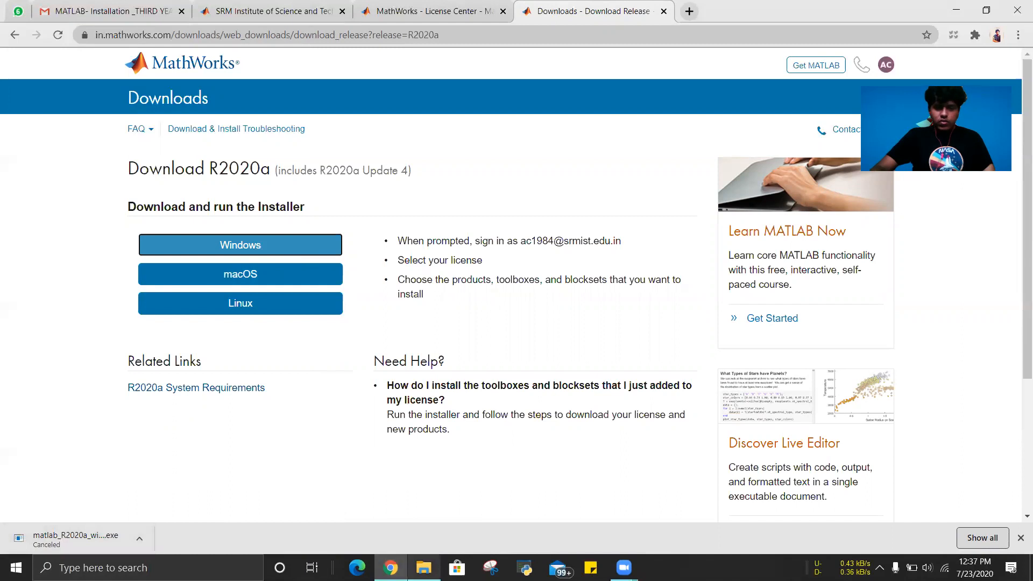
- Switch to File Explorer and run the matlab_R2020a_win64 installer from the Downloads folder
click(423, 568)
scroll(409, 444, down, 5)
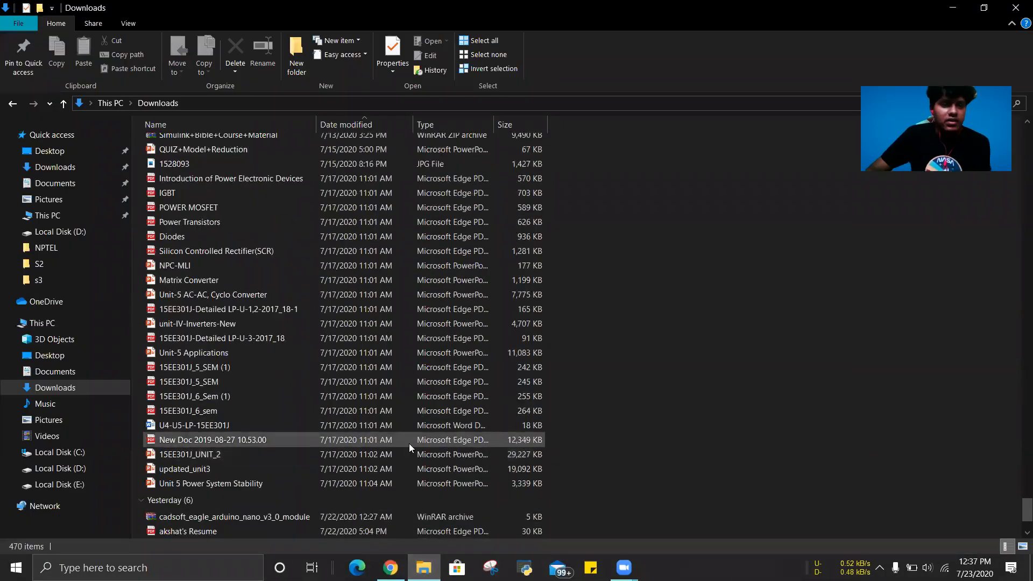
scroll(409, 444, up, 2)
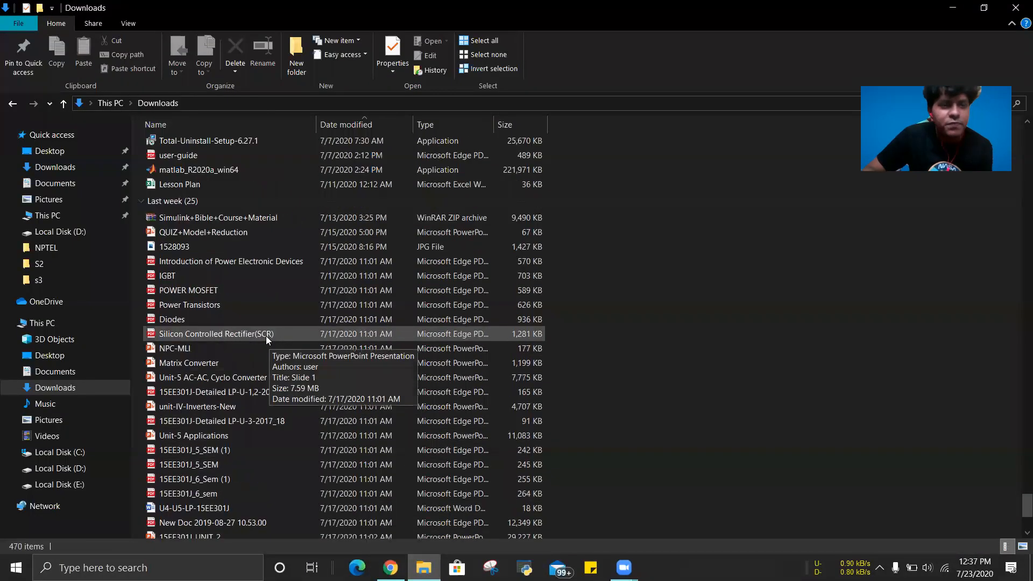
scroll(265, 338, up, 1)
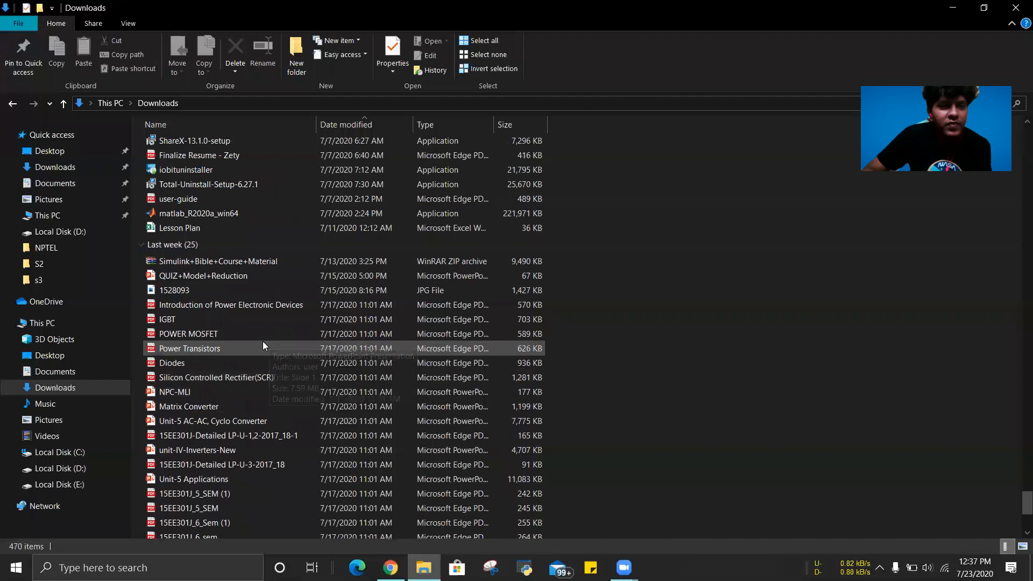
double_click(238, 214)
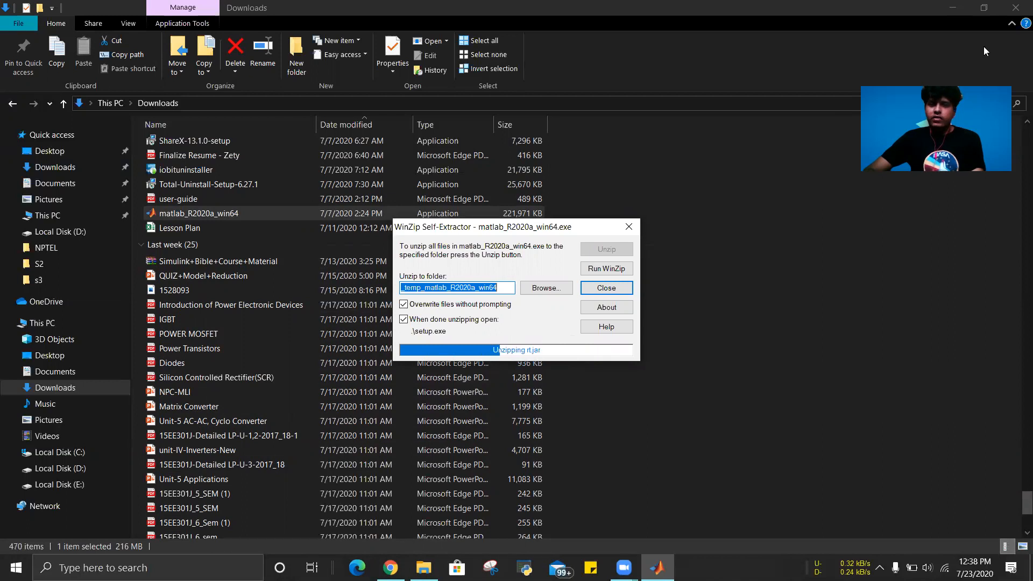
- Minimize the Downloads folder and return to the MathWorks page in Chrome, bringing up the running extractor
click(954, 8)
click(953, 9)
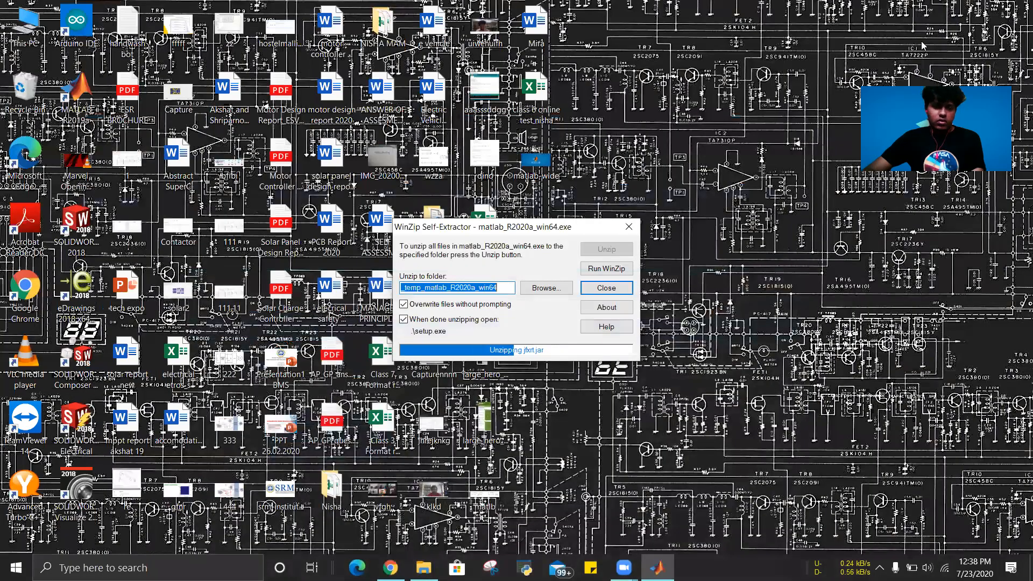
click(390, 568)
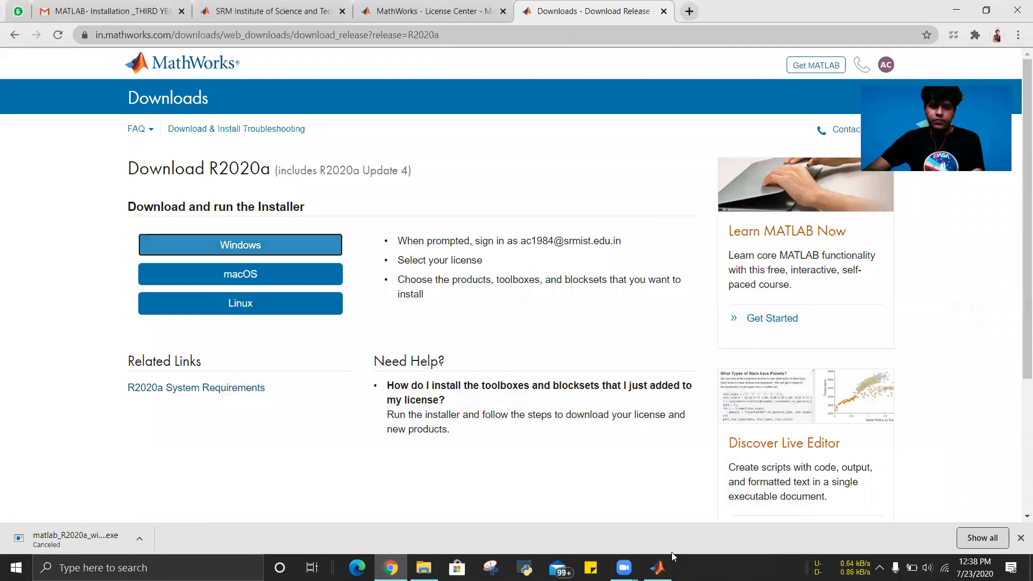
click(659, 566)
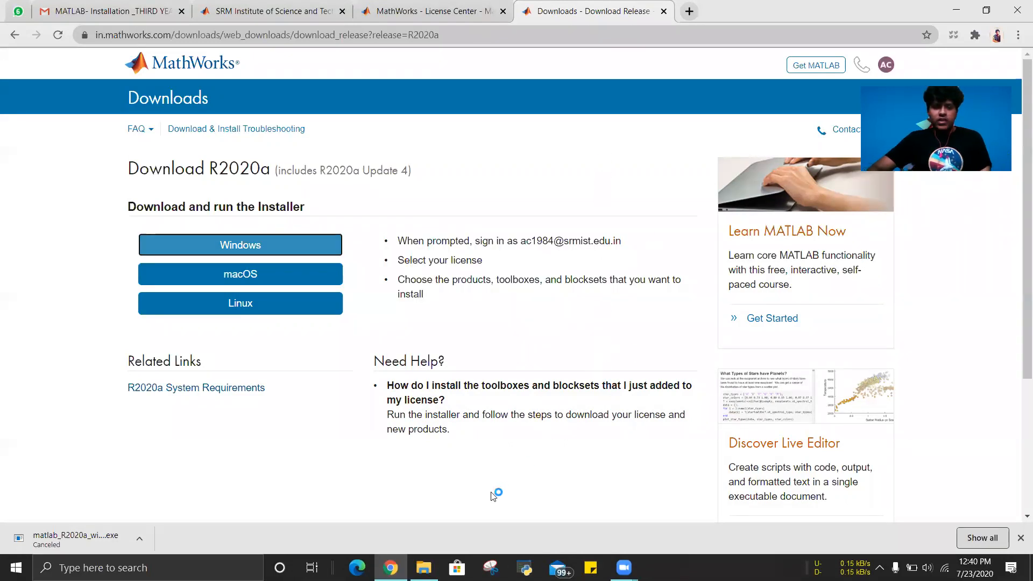
- Sign in to the MathWorks Product Installer by entering the account password
mouse_move(390, 557)
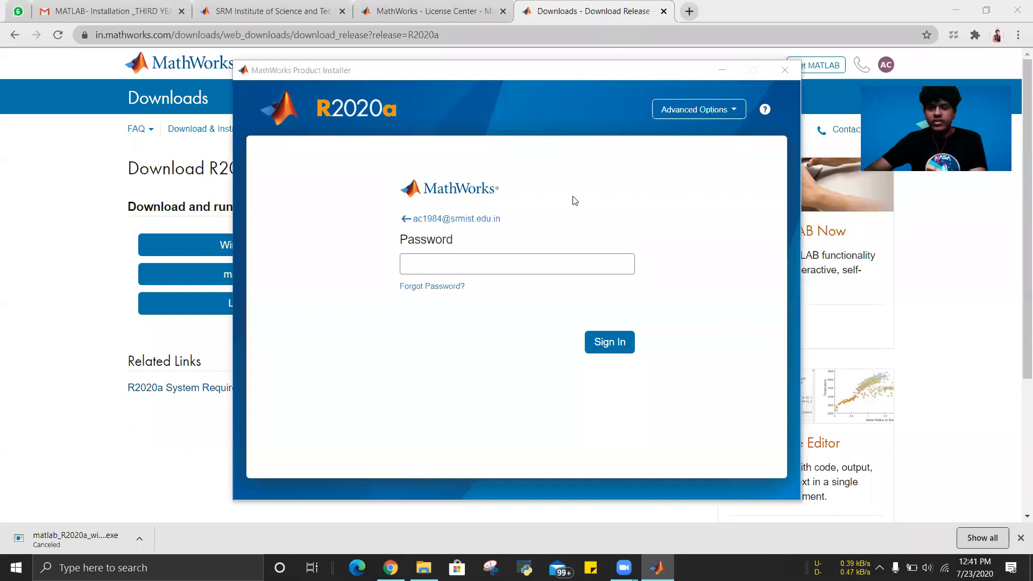
click(406, 264)
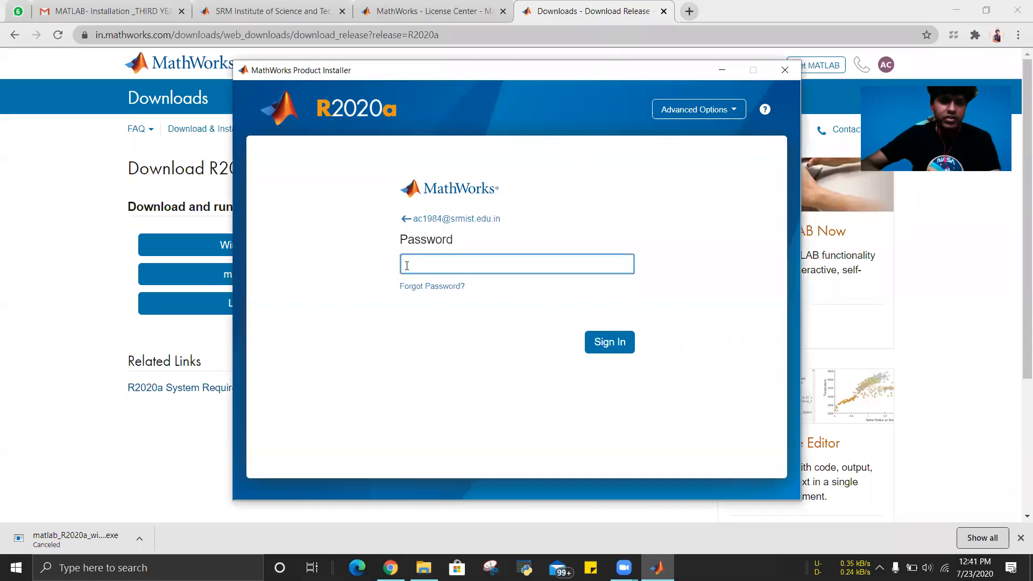
text(••••)
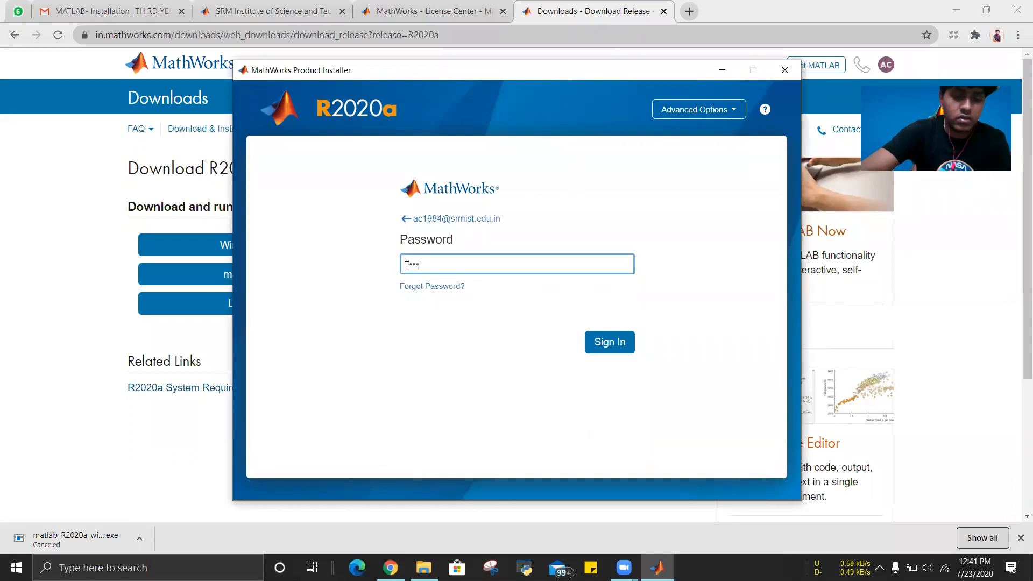
text(•)
key(Return)
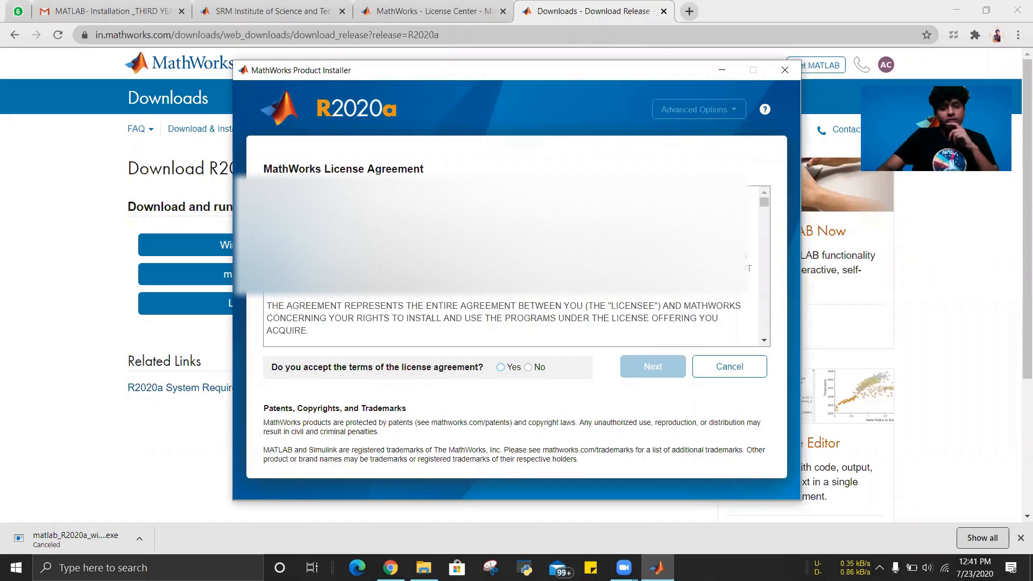
- Accept the MathWorks license agreement and proceed to product selection with the offered license, user name and destination
click(501, 368)
click(630, 366)
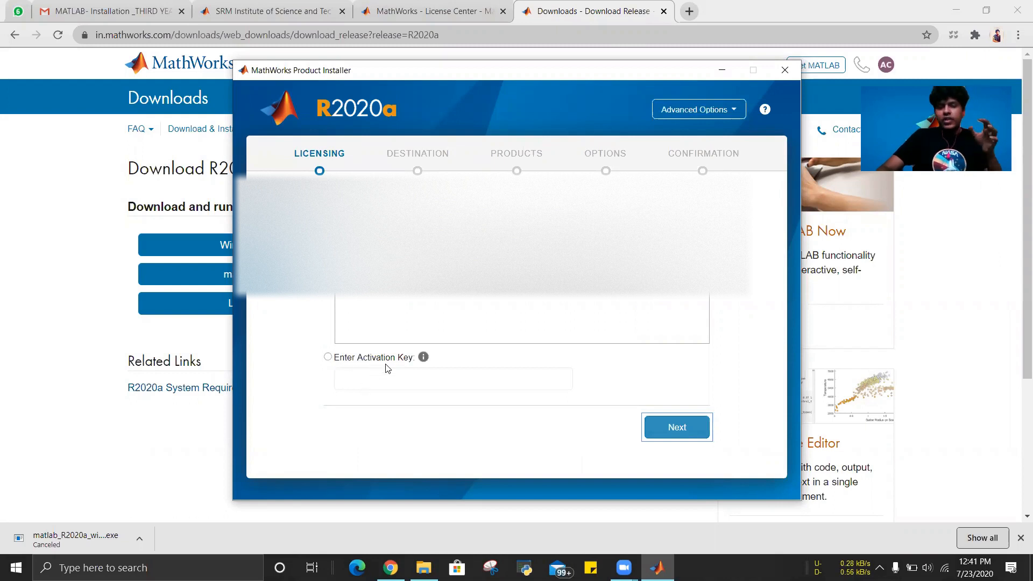
click(681, 437)
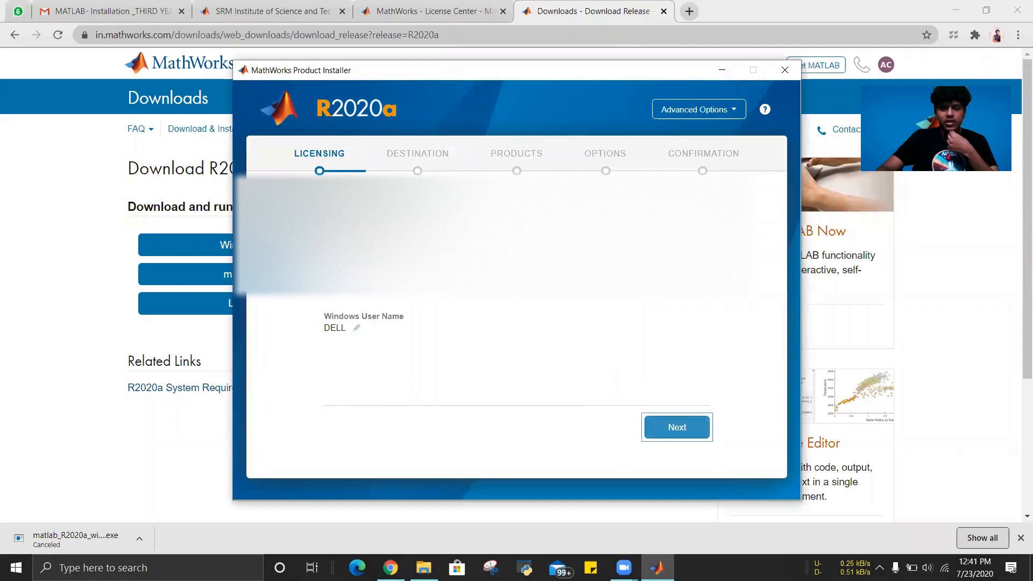
click(673, 432)
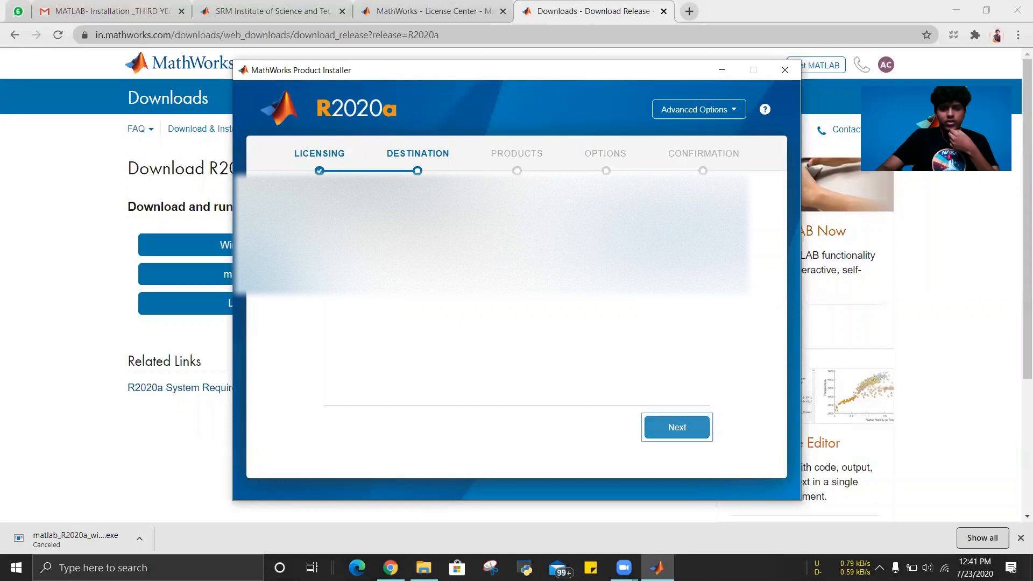
click(677, 428)
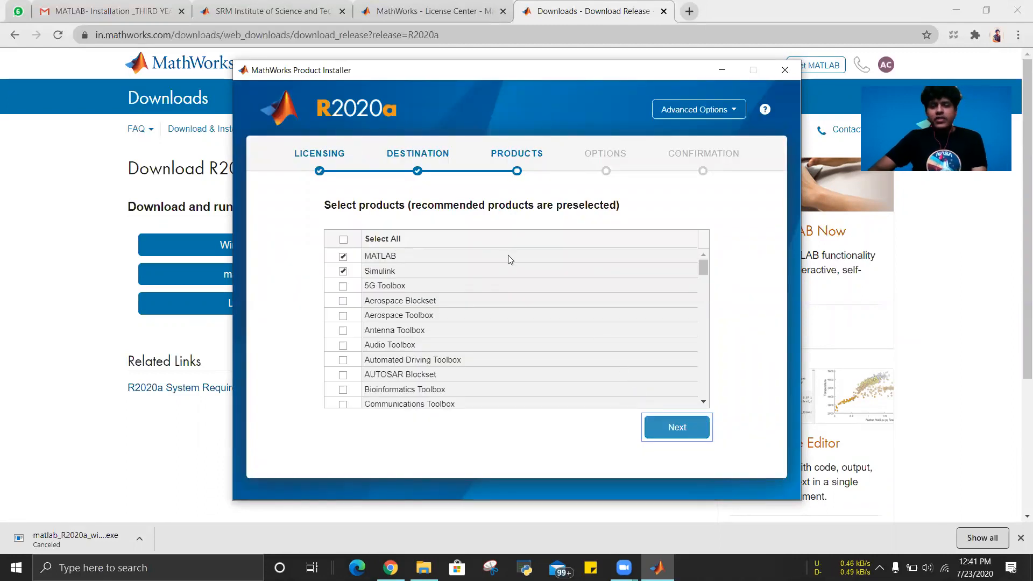
- Review the full product list and select all MATLAB products for installation
scroll(508, 294, down, 20)
scroll(508, 295, down, 2)
scroll(508, 296, up, 10)
scroll(507, 292, up, 15)
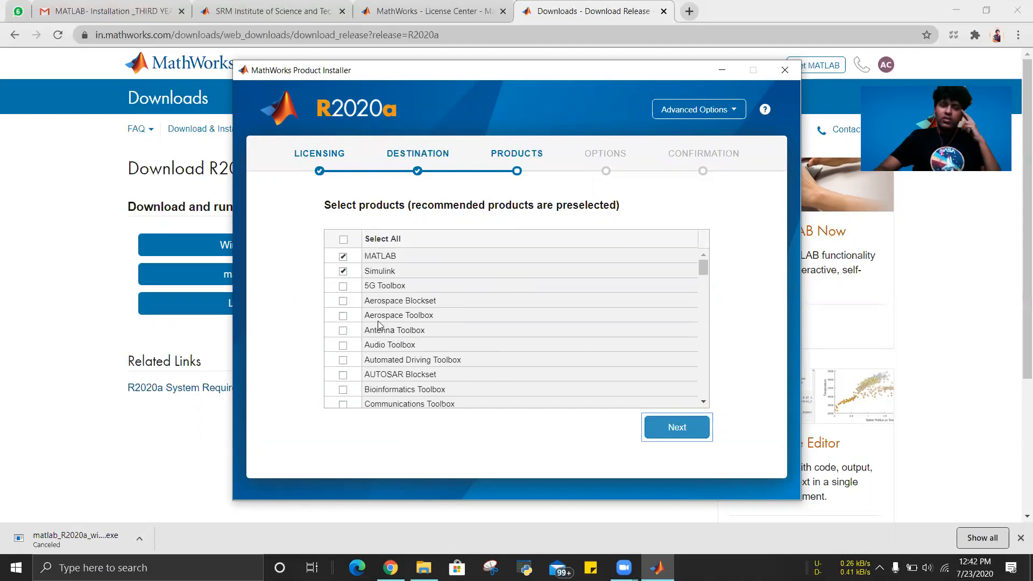
scroll(379, 326, down, 15)
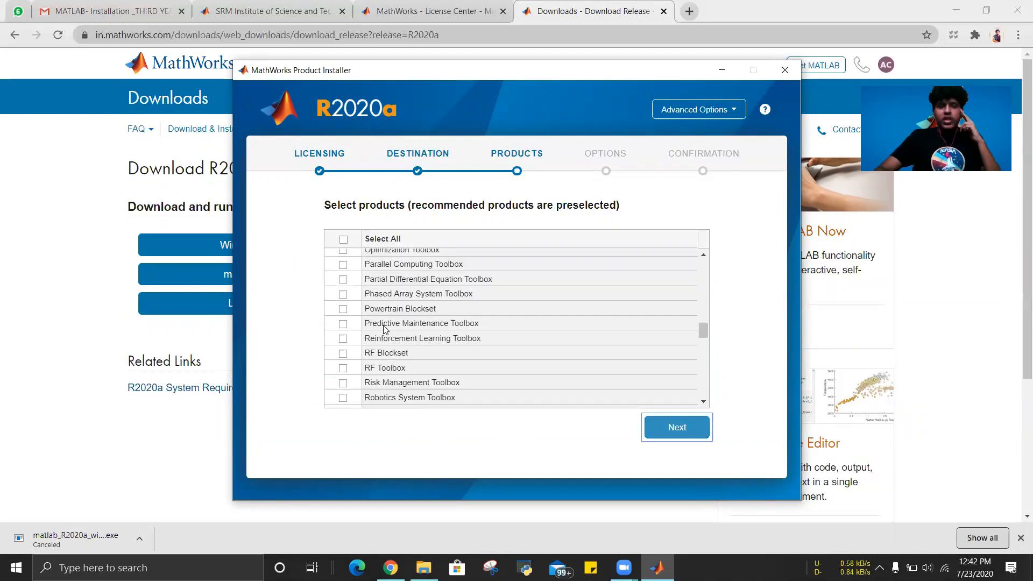
scroll(385, 329, down, 10)
scroll(388, 330, up, 20)
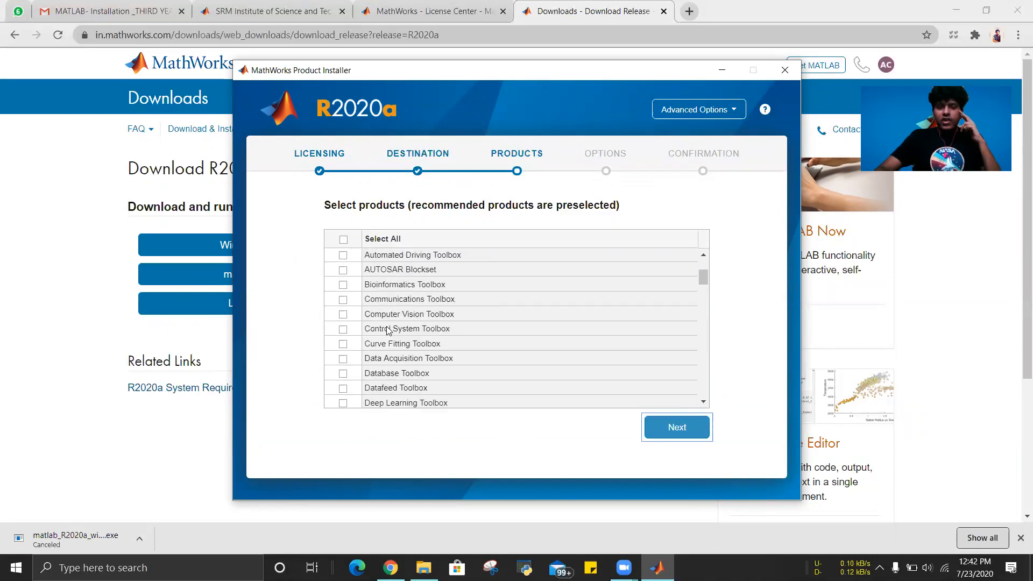
click(344, 246)
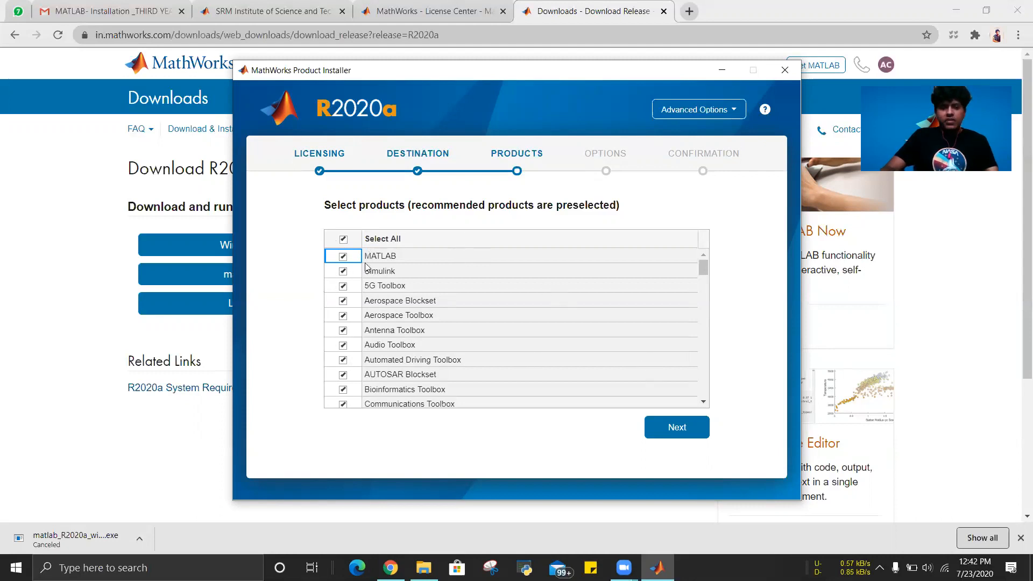
- Proceed with the selected products, keep the default installation options, and continue to the confirmation page
click(684, 426)
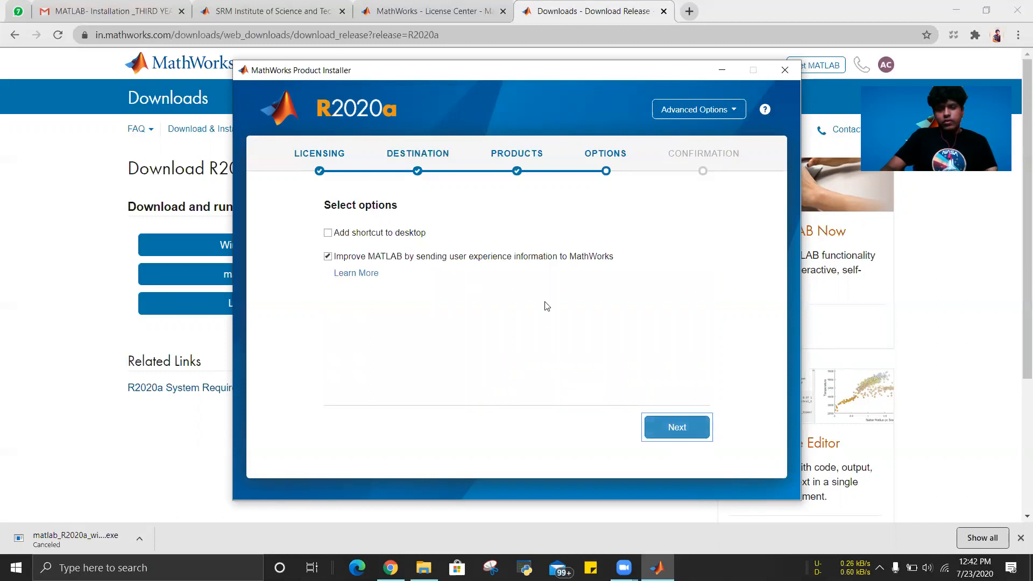
click(689, 428)
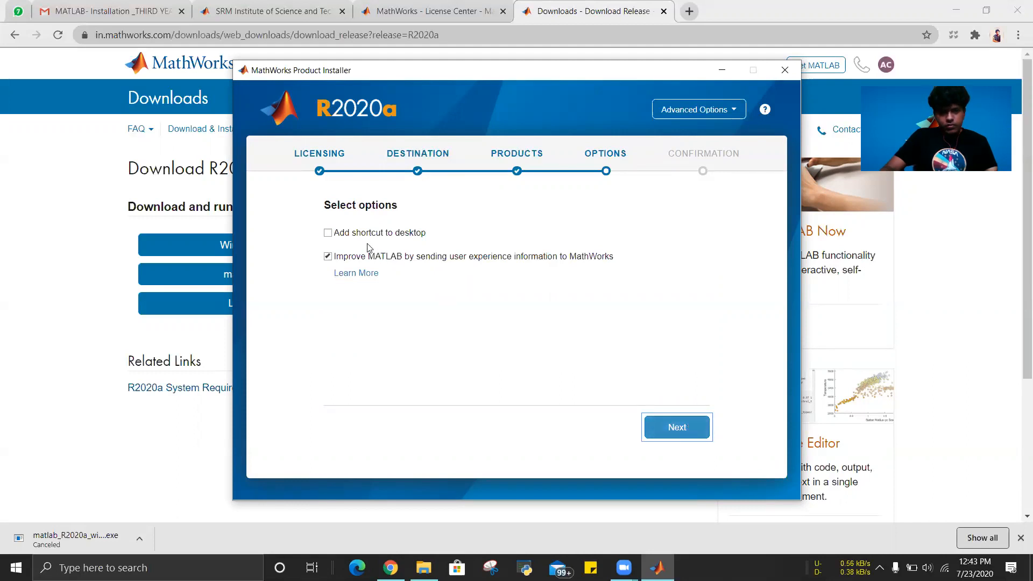
click(676, 427)
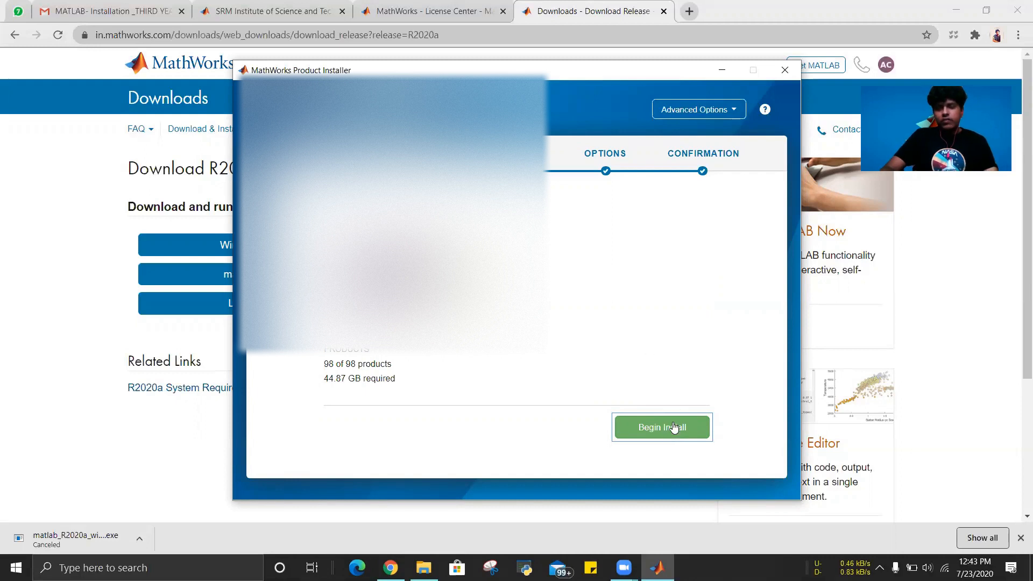
- Exit the MathWorks Product Installer without starting the installation, confirming the exit
click(785, 71)
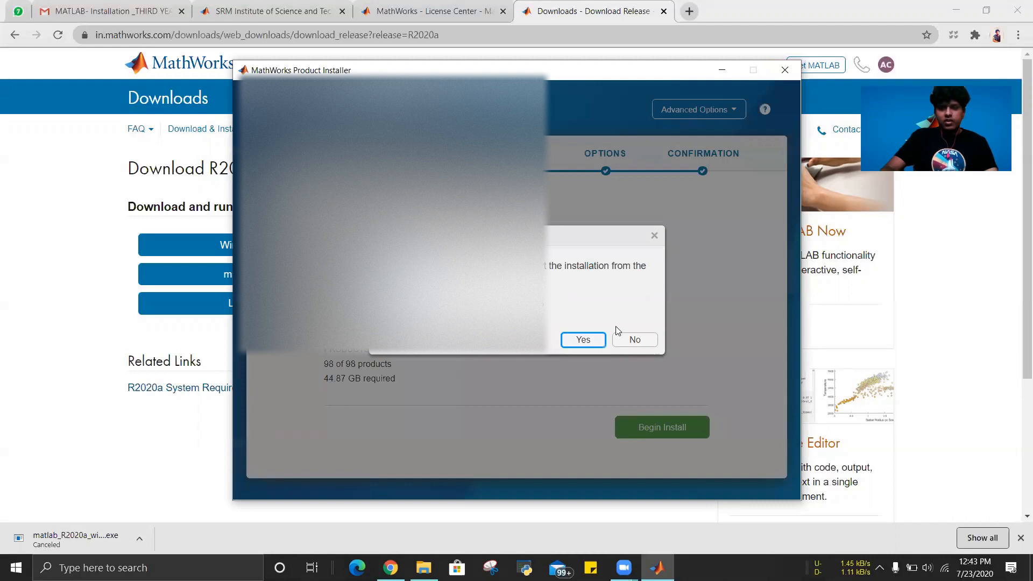
click(585, 339)
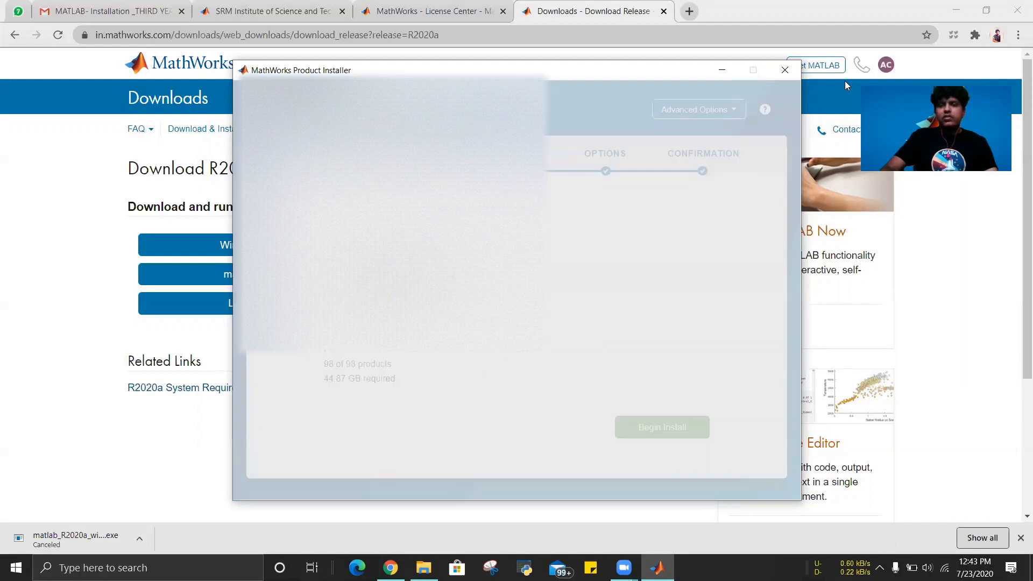
- Minimize the browser and launch the already installed MATLAB R2019a from the desktop
click(957, 9)
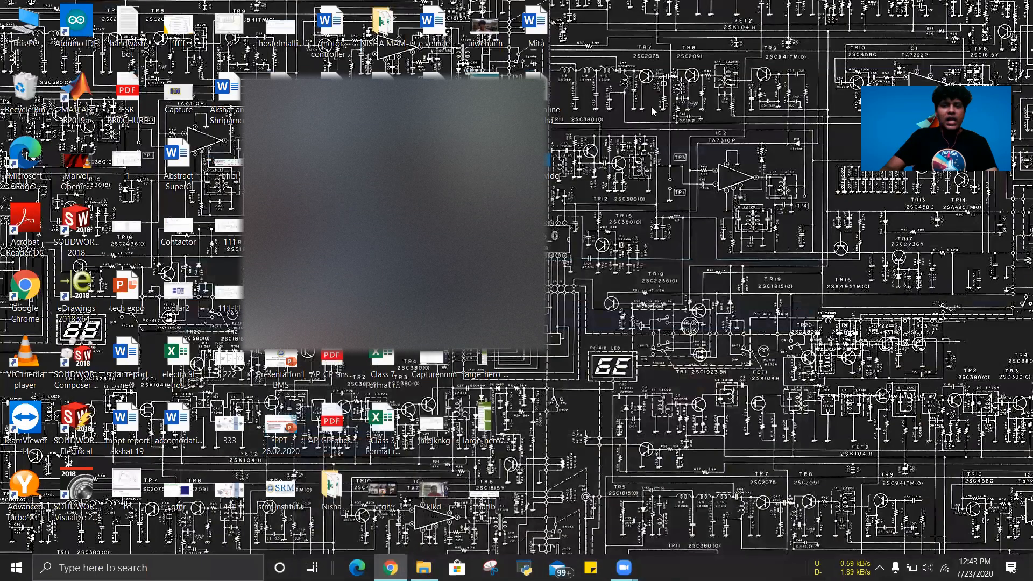
click(79, 95)
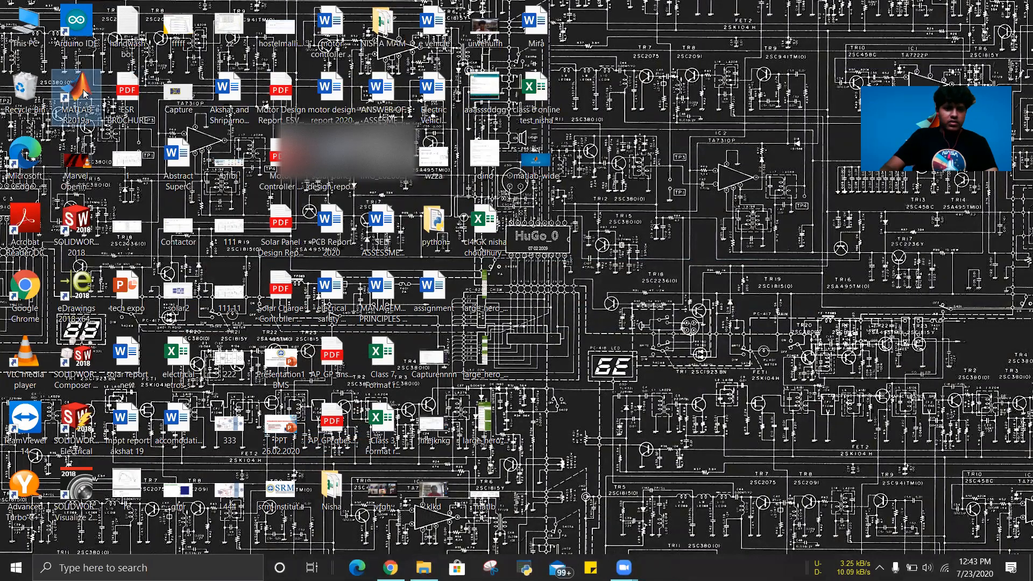
double_click(83, 94)
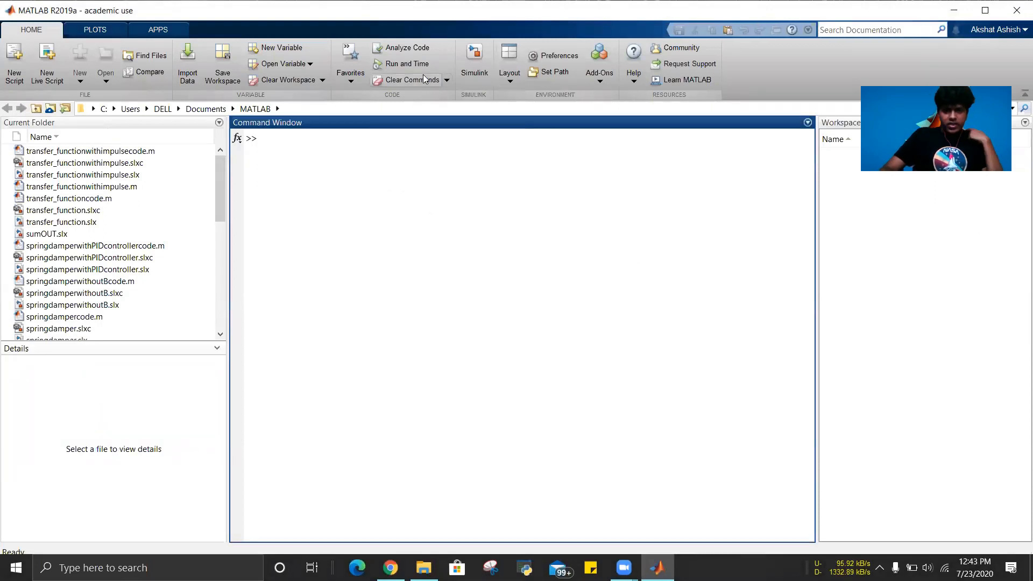
- Look through the files in MATLAB's current folder, checking the details of several transfer-function and spring-damper scripts and Simulink models
drag(218, 210, 220, 324)
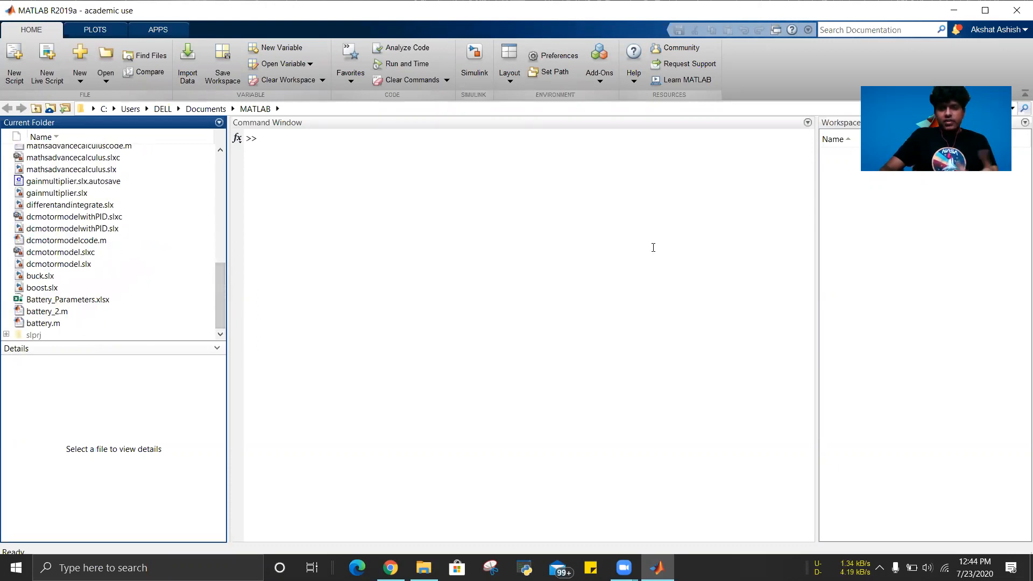
drag(220, 268, 206, 156)
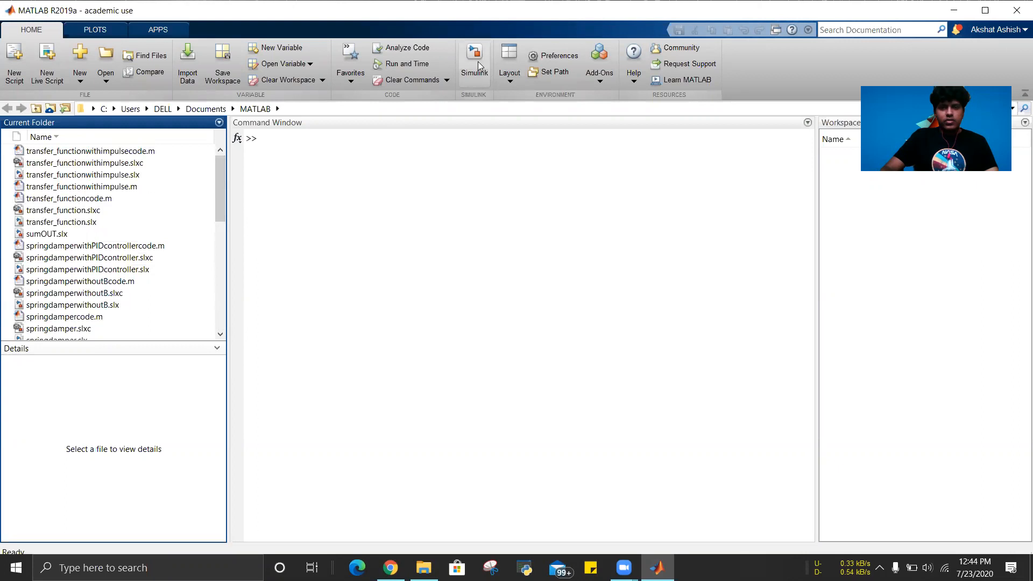
click(61, 258)
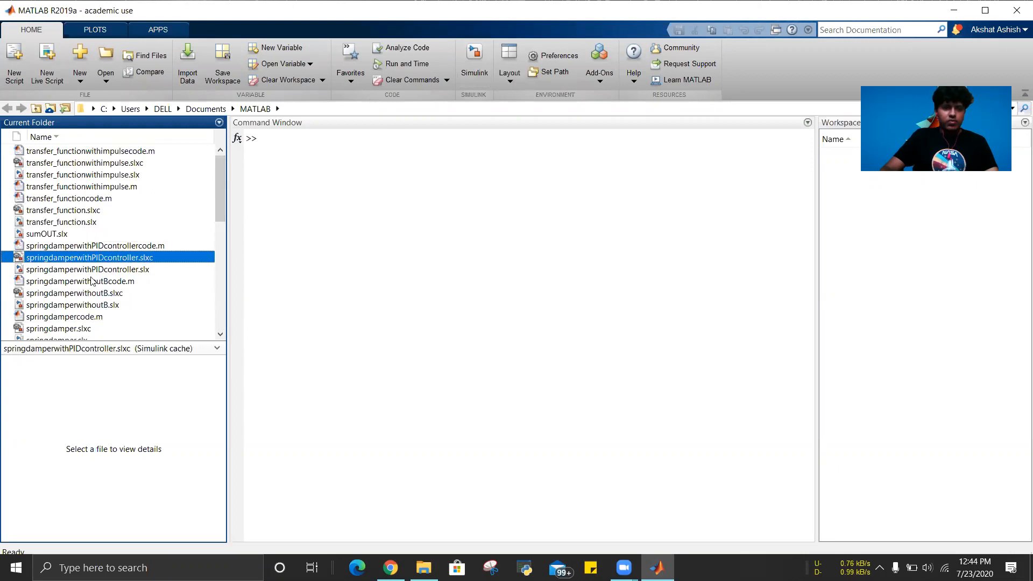
click(83, 282)
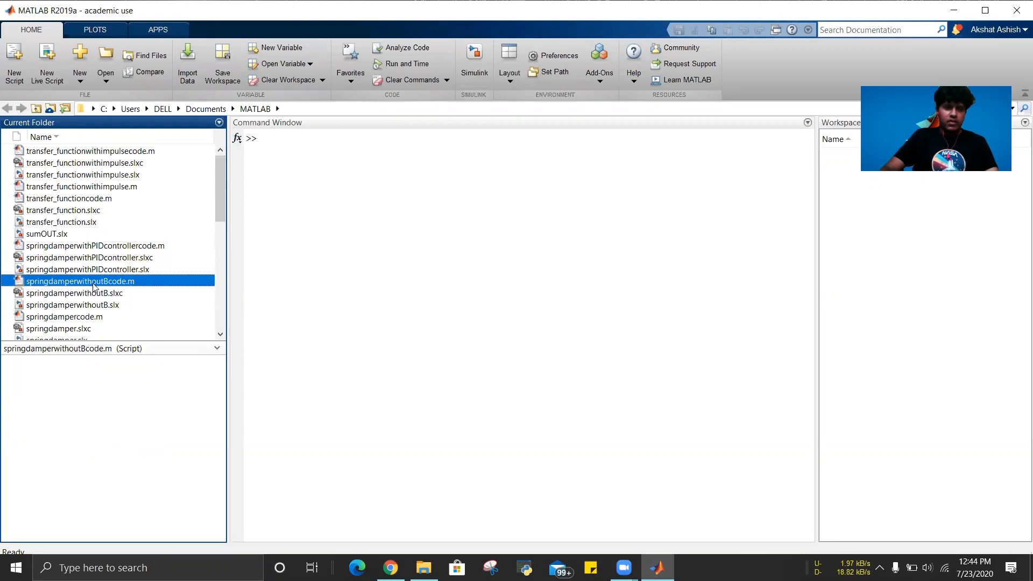
click(106, 199)
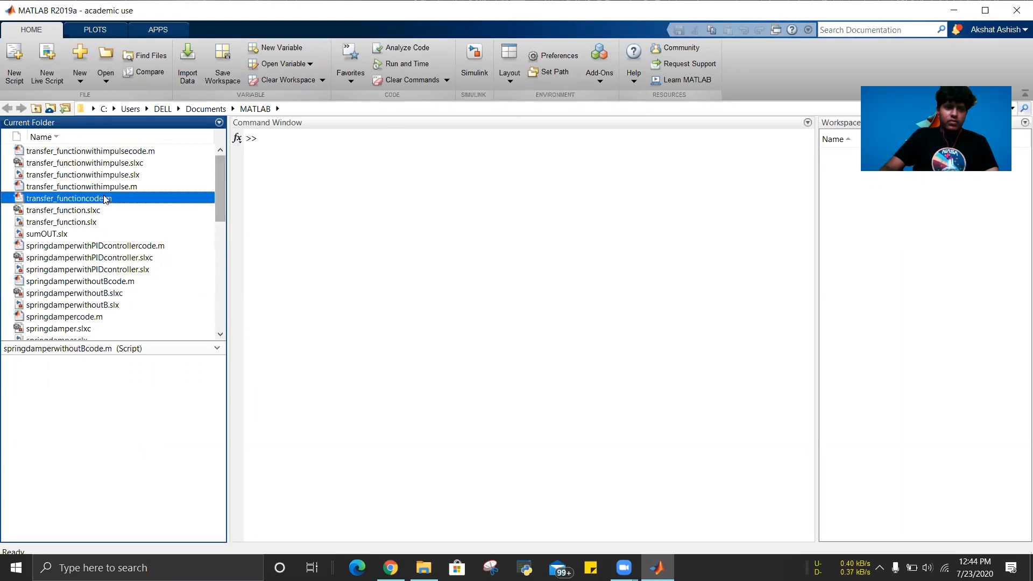
click(105, 177)
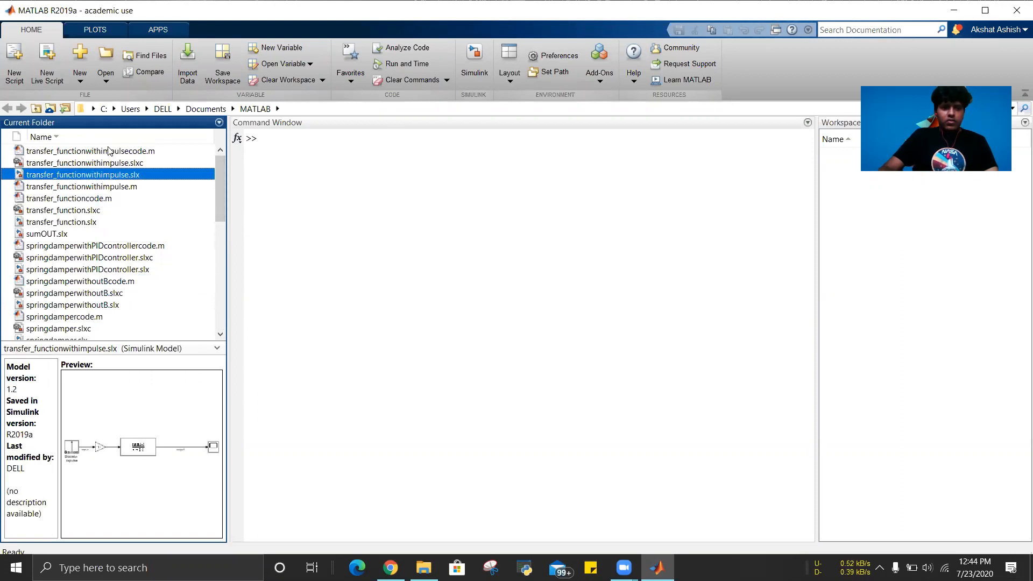
click(109, 151)
click(158, 244)
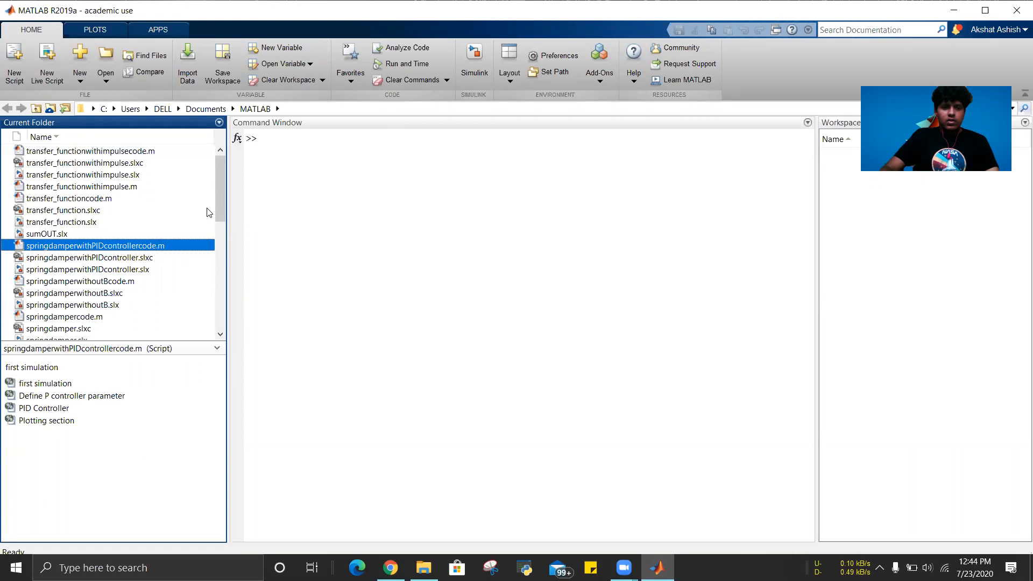
scroll(210, 215, down, 3)
click(80, 222)
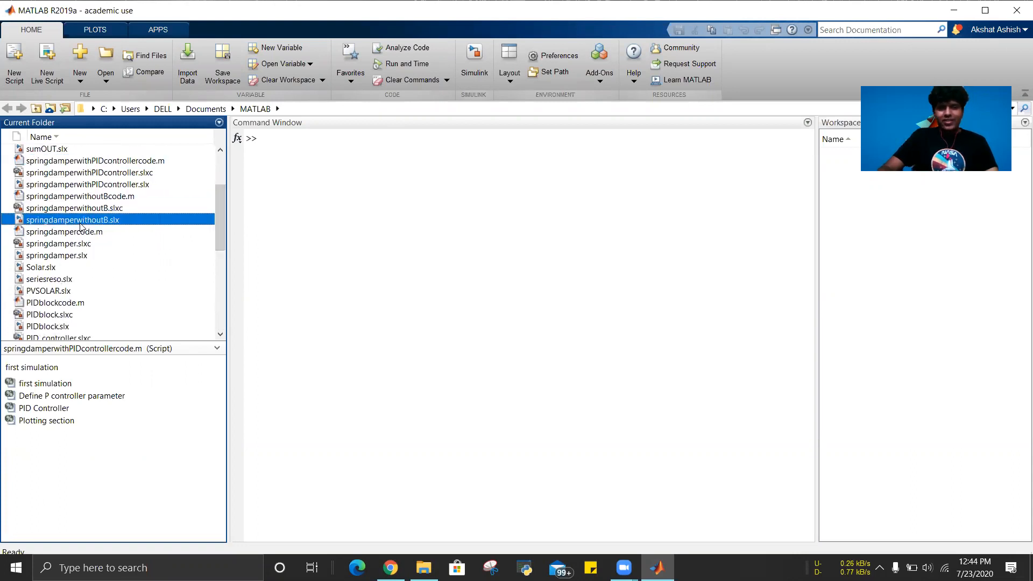